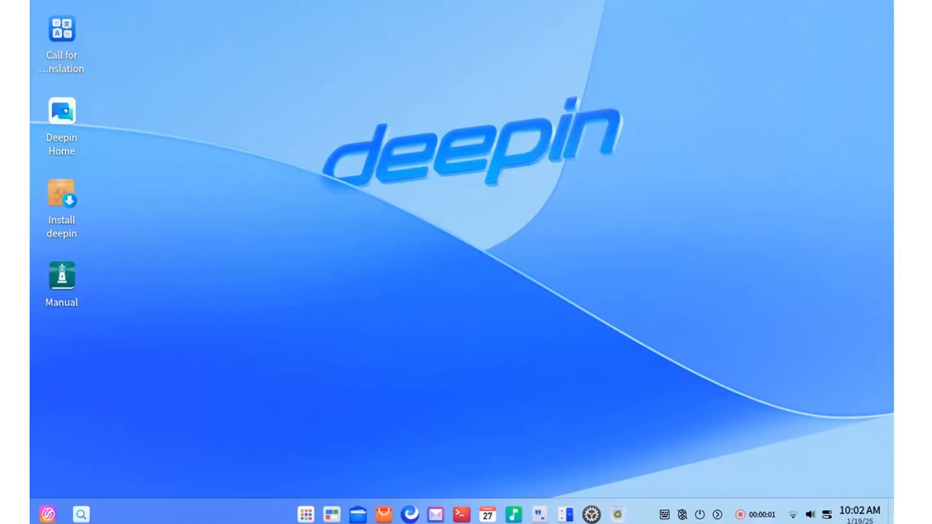
# Step: Bring up the launcher, trying its Computer and Pictures shortcuts, and leave the full app list showing
pyautogui.click(301, 515)
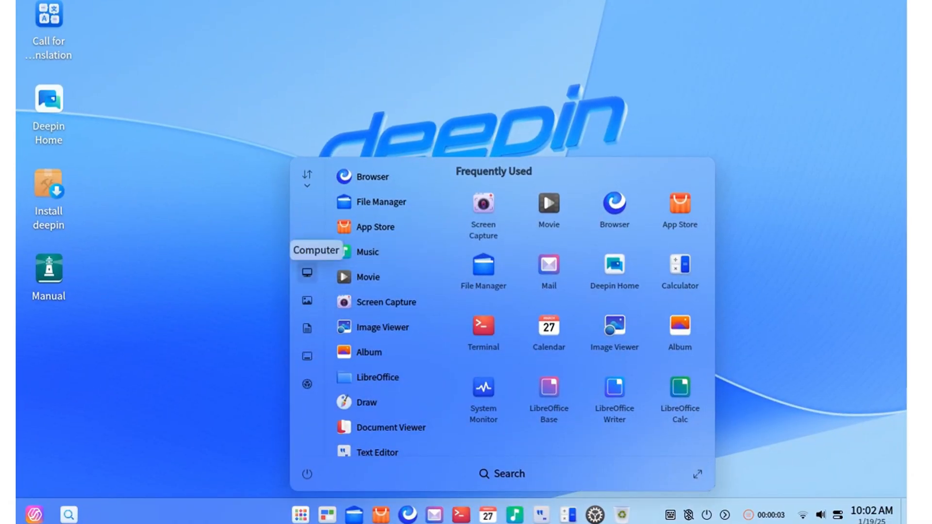
pyautogui.click(308, 272)
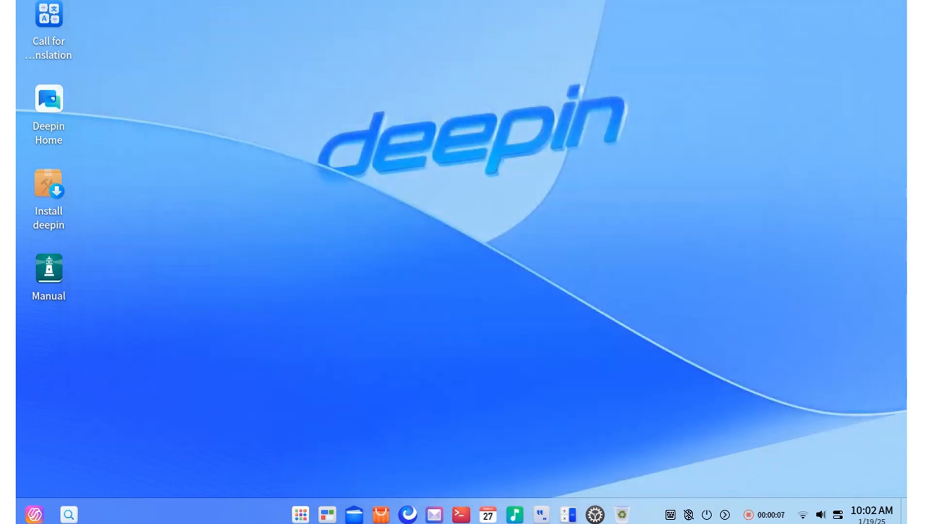
pyautogui.click(301, 515)
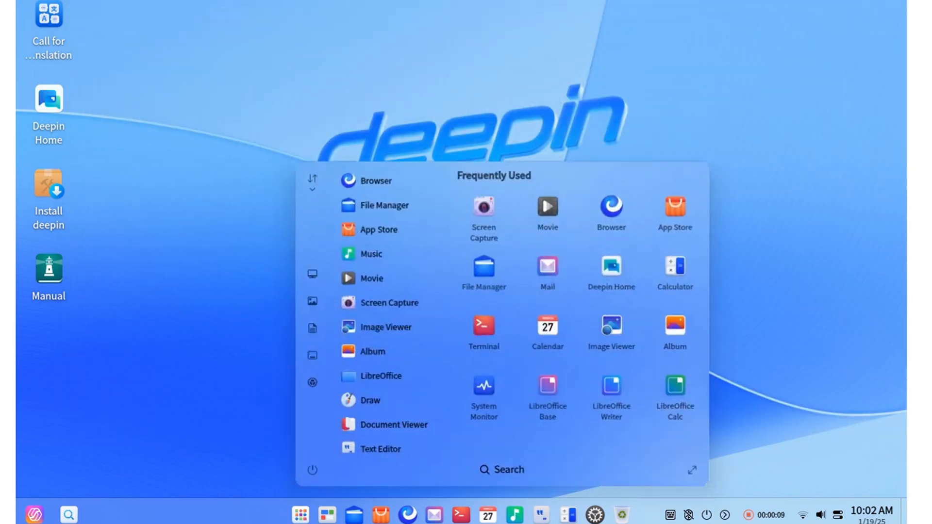
pyautogui.click(308, 300)
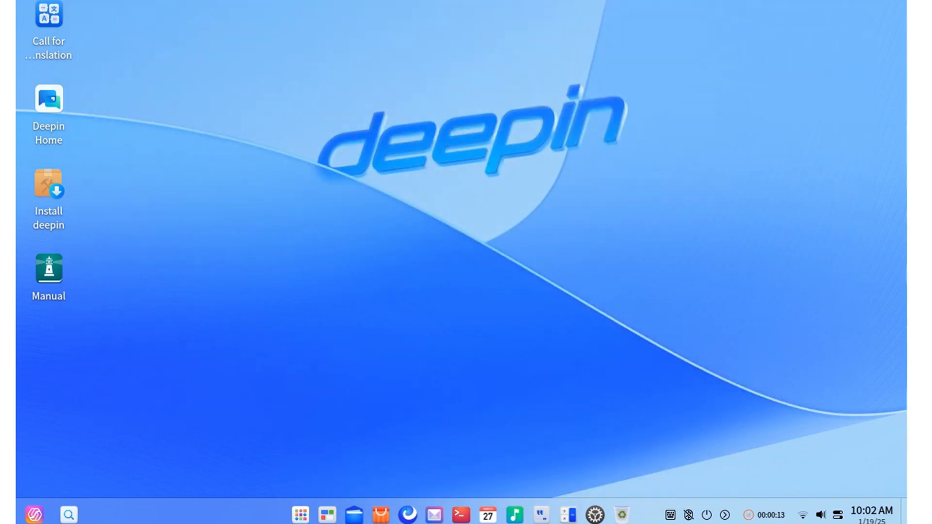
pyautogui.click(301, 514)
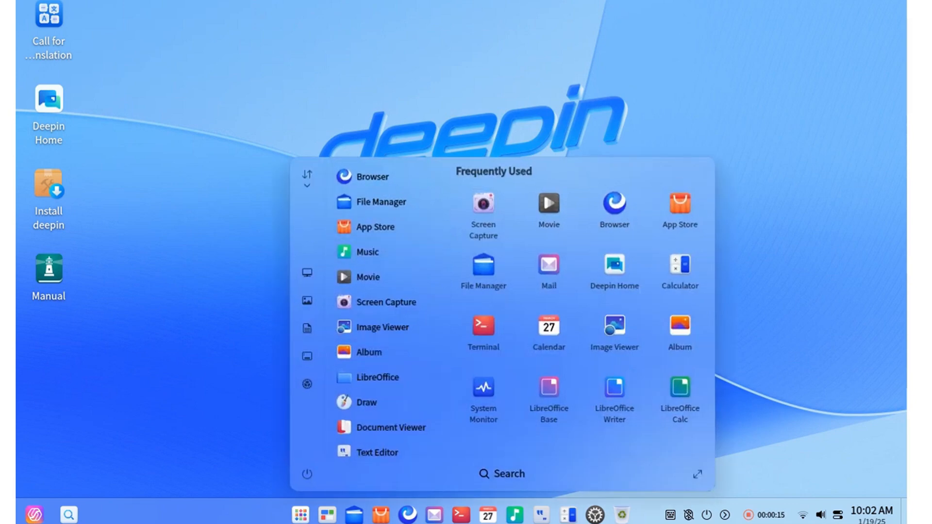
pyautogui.scroll(-4, 387, 328)
pyautogui.scroll(-4, 386, 329)
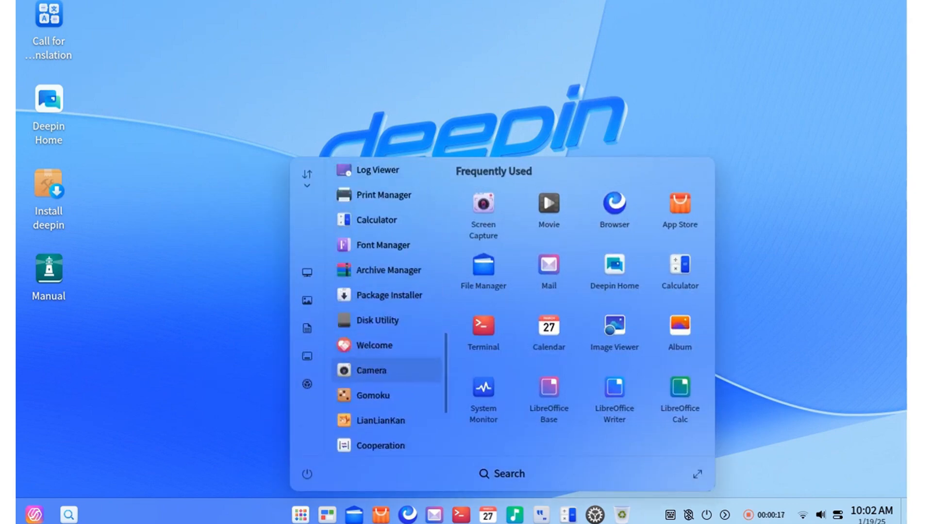
pyautogui.scroll(-3, 386, 328)
pyautogui.scroll(3, 386, 327)
pyautogui.scroll(4, 386, 328)
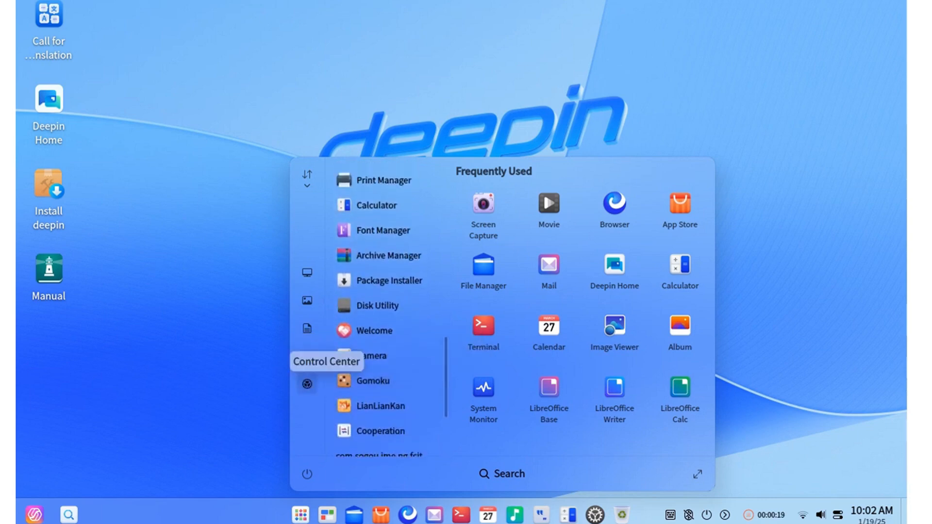
# Step: Launch Control Center and look over System Update, deepin ID and Account pages
pyautogui.click(307, 384)
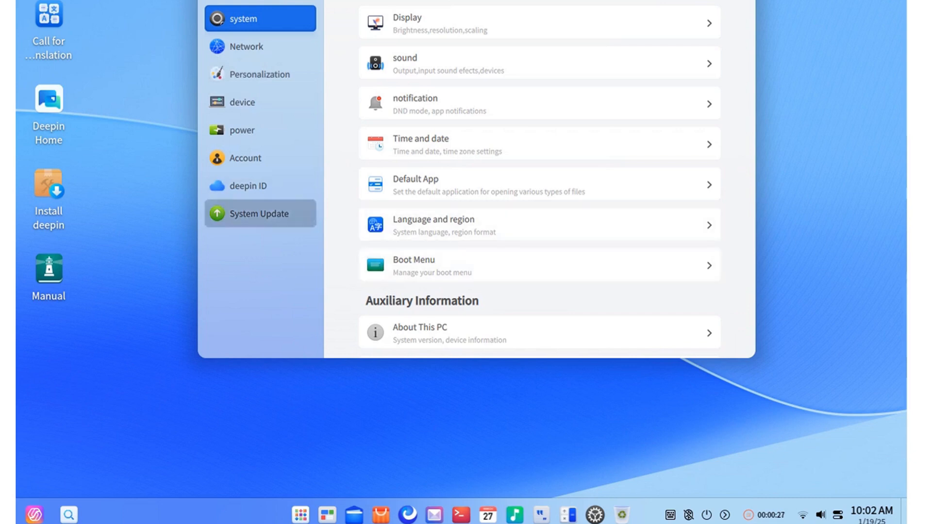
pyautogui.click(260, 213)
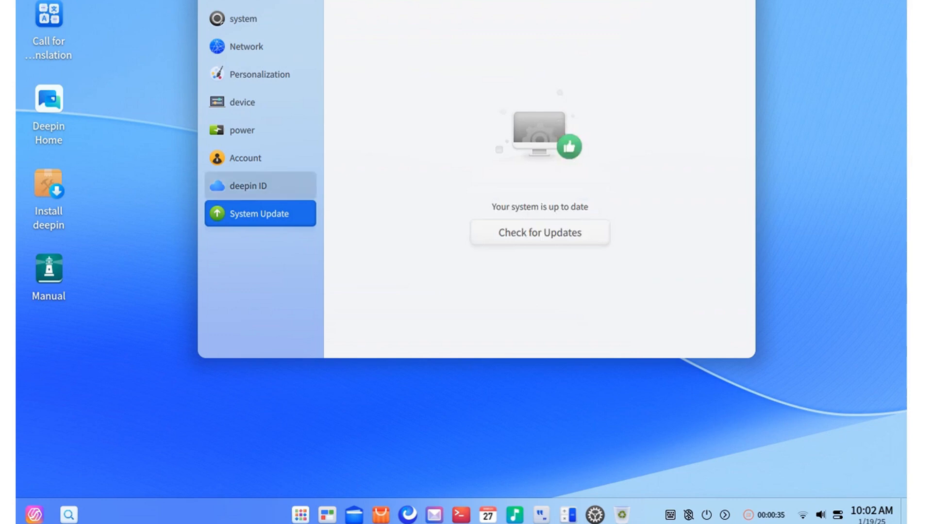
pyautogui.press('Up')
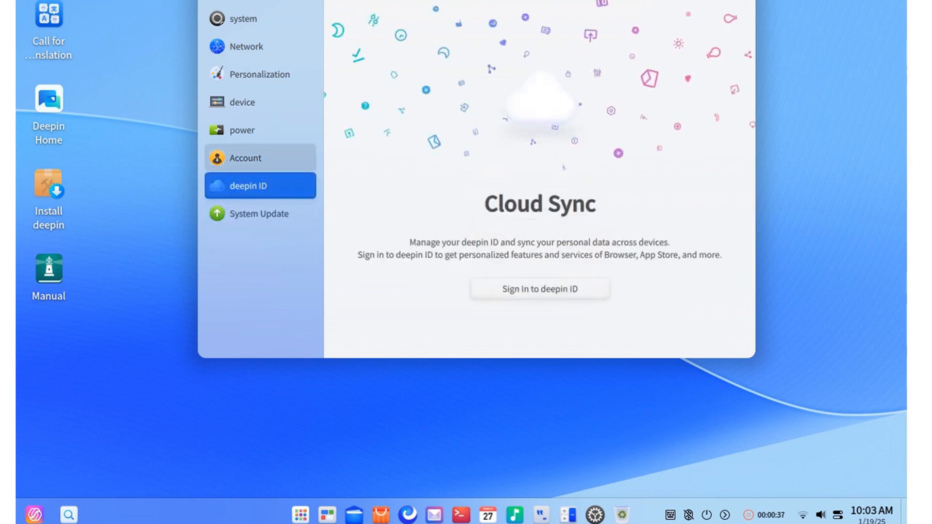
pyautogui.click(261, 158)
pyautogui.scroll(-1, 540, 219)
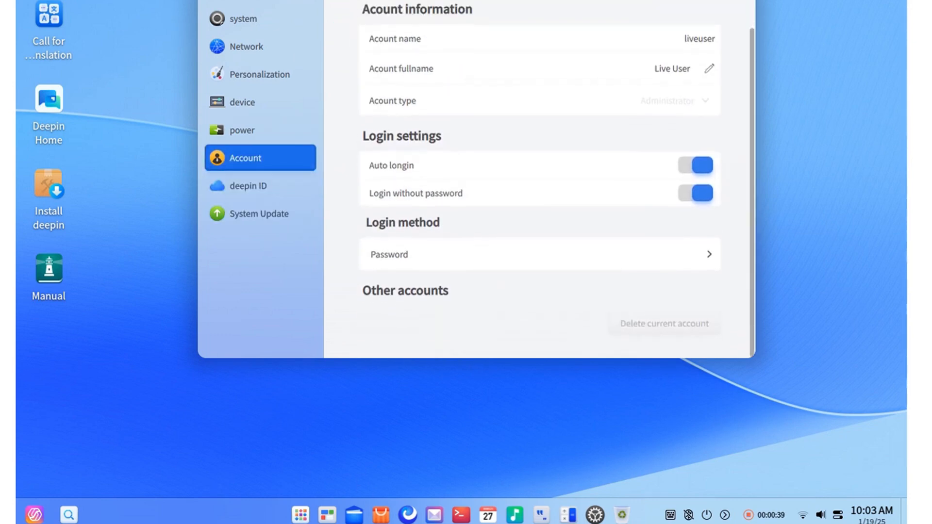
# Step: Move through Power and Device settings to Personalization and apply the organic glass theme
pyautogui.press('Up')
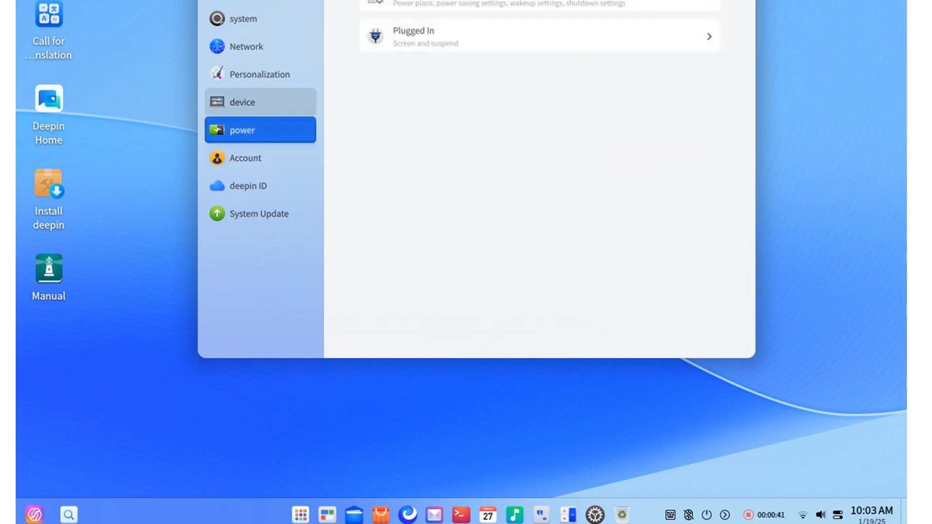
pyautogui.press('Up')
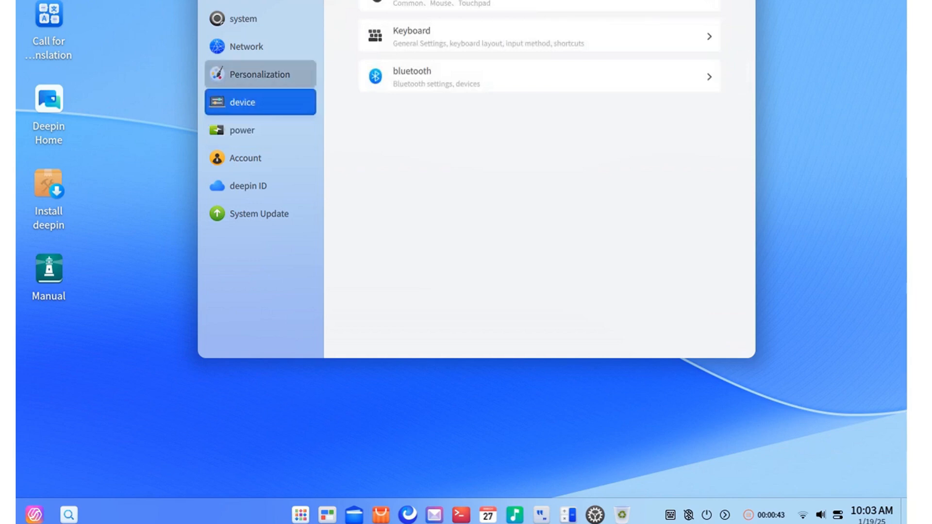
pyautogui.press('Up')
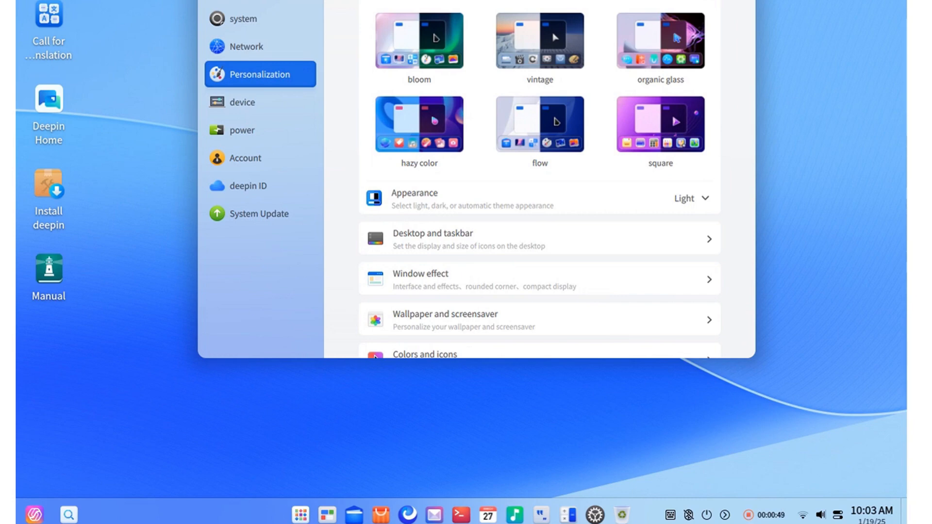
pyautogui.click(661, 41)
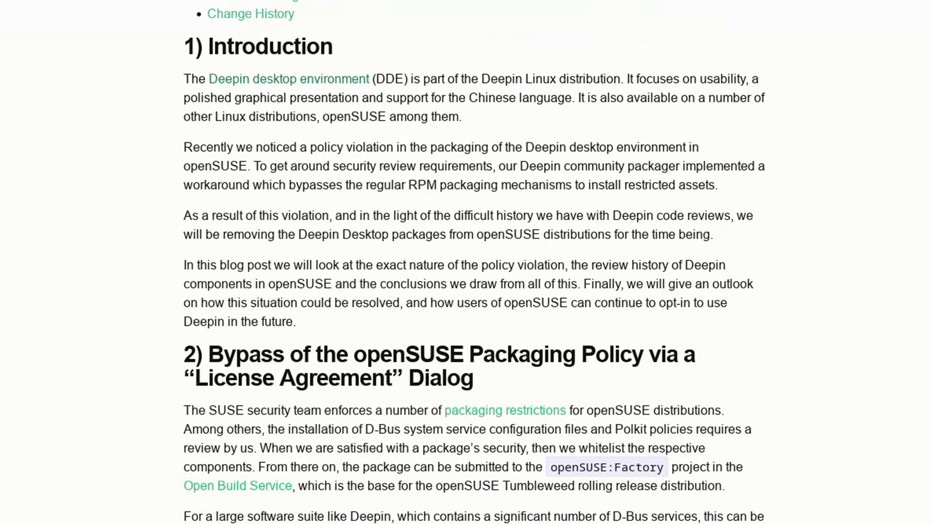
# Step: Highlight the policy-violation introduction paragraph, then clear the selection
pyautogui.moveTo(224, 148)
pyautogui.mouseDown()
pyautogui.moveTo(460, 185)
pyautogui.moveTo(719, 185)
pyautogui.mouseUp()
pyautogui.click(719, 185)
pyautogui.scroll(-3, 466, 292)
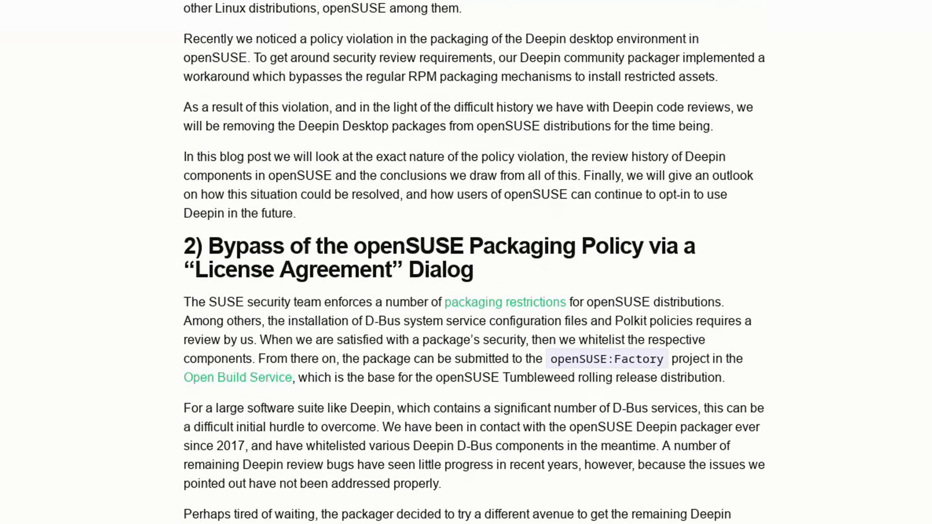
pyautogui.scroll(-2, 466, 291)
pyautogui.scroll(-2, 467, 292)
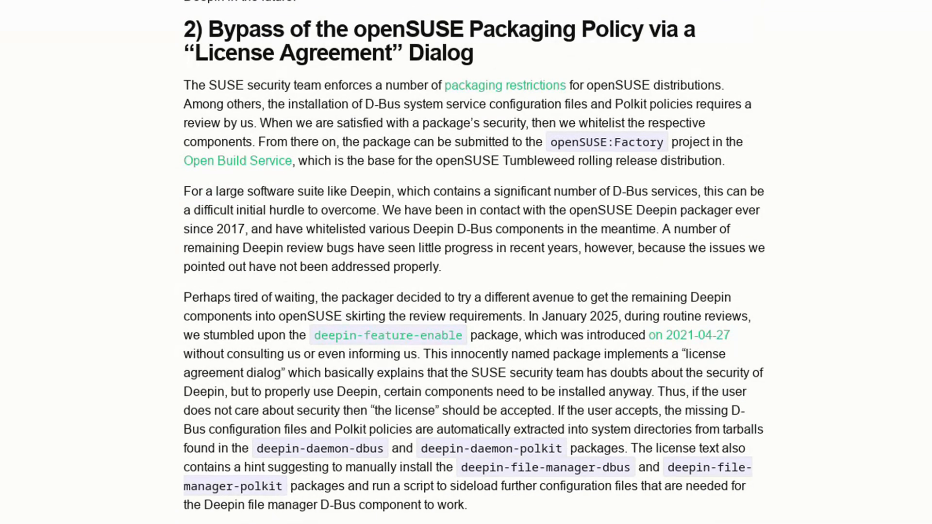
pyautogui.scroll(-5, 466, 291)
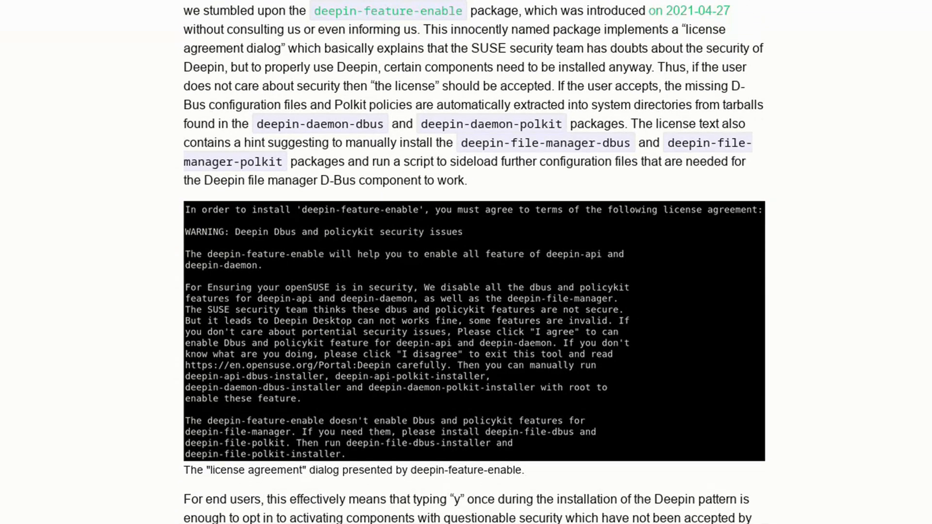
pyautogui.scroll(-3, 466, 291)
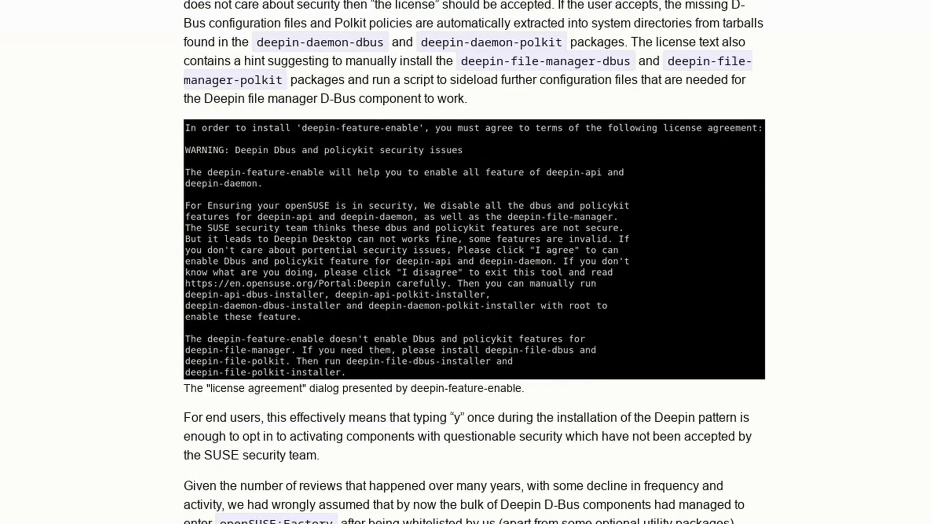
pyautogui.scroll(-3, 466, 291)
pyautogui.scroll(-3, 466, 291)
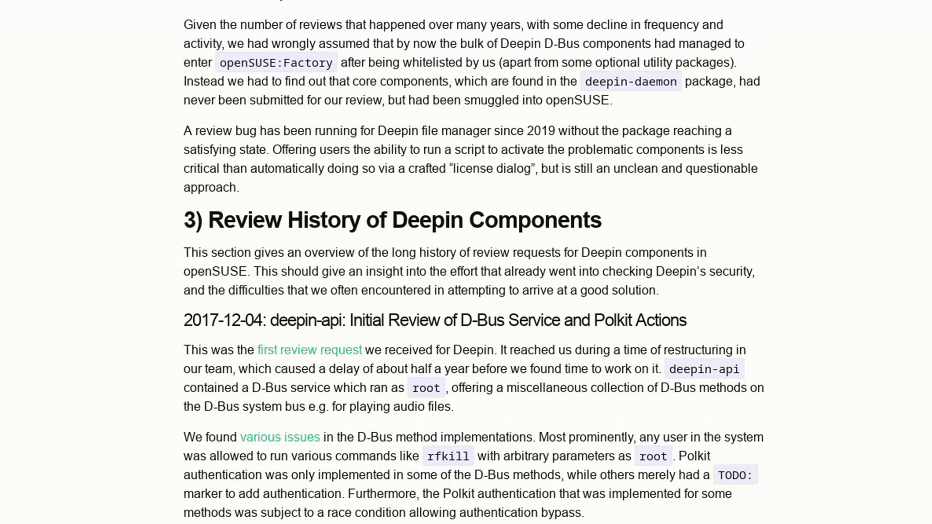
pyautogui.scroll(-2, 466, 292)
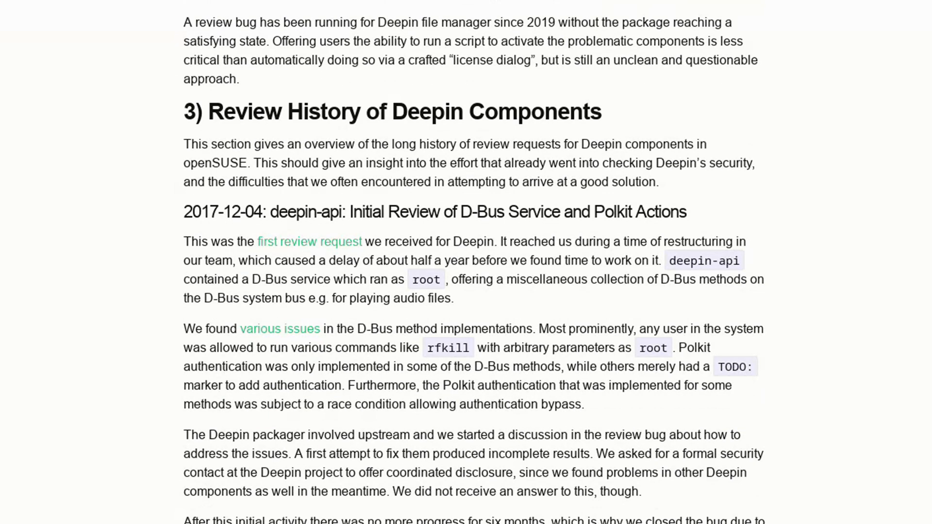
pyautogui.scroll(-2, 466, 291)
pyautogui.scroll(-2, 466, 292)
pyautogui.scroll(-2, 466, 291)
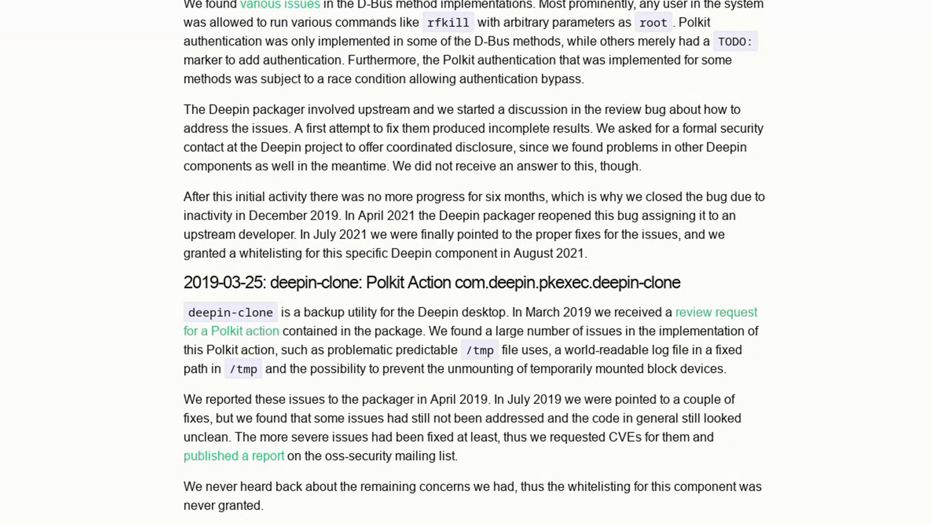
pyautogui.scroll(-3, 467, 292)
pyautogui.scroll(-2, 466, 291)
pyautogui.scroll(-3, 466, 292)
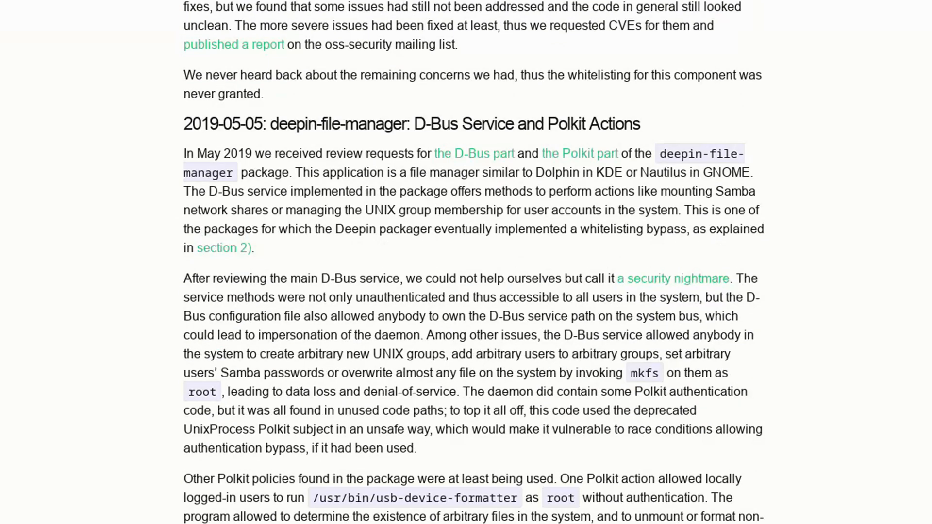
pyautogui.scroll(-1, 466, 291)
pyautogui.scroll(-2, 466, 292)
pyautogui.scroll(-2, 467, 291)
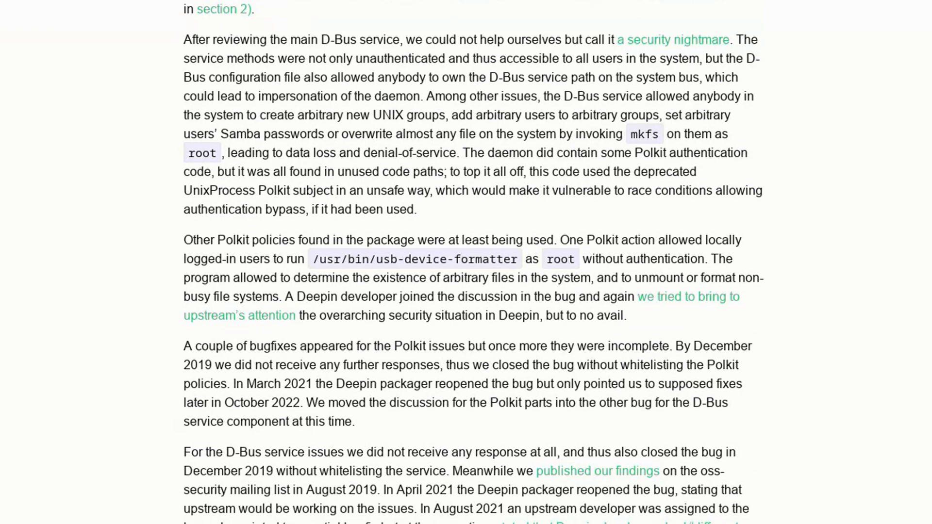
pyautogui.scroll(-3, 466, 292)
pyautogui.scroll(-1, 466, 291)
pyautogui.scroll(-2, 466, 291)
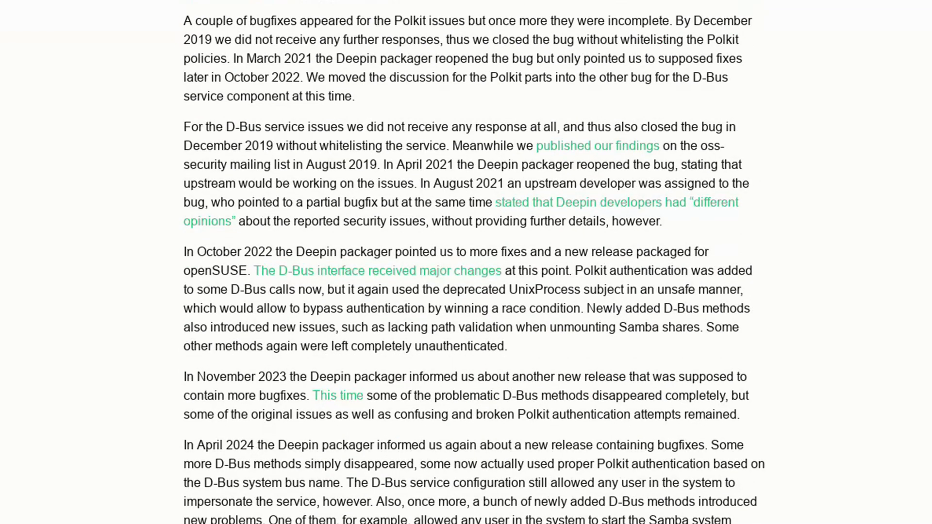
pyautogui.scroll(-3, 466, 291)
pyautogui.scroll(-2, 466, 291)
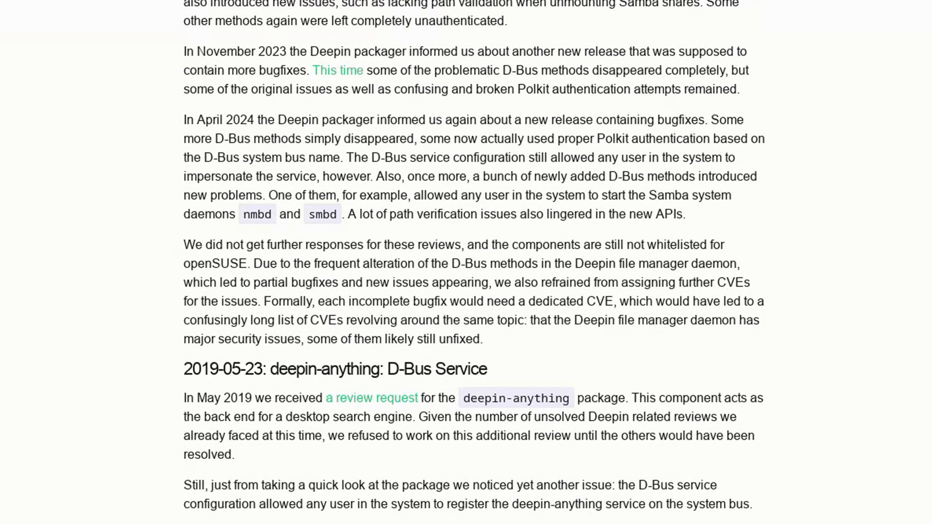
pyautogui.scroll(-3, 466, 292)
pyautogui.scroll(-3, 466, 292)
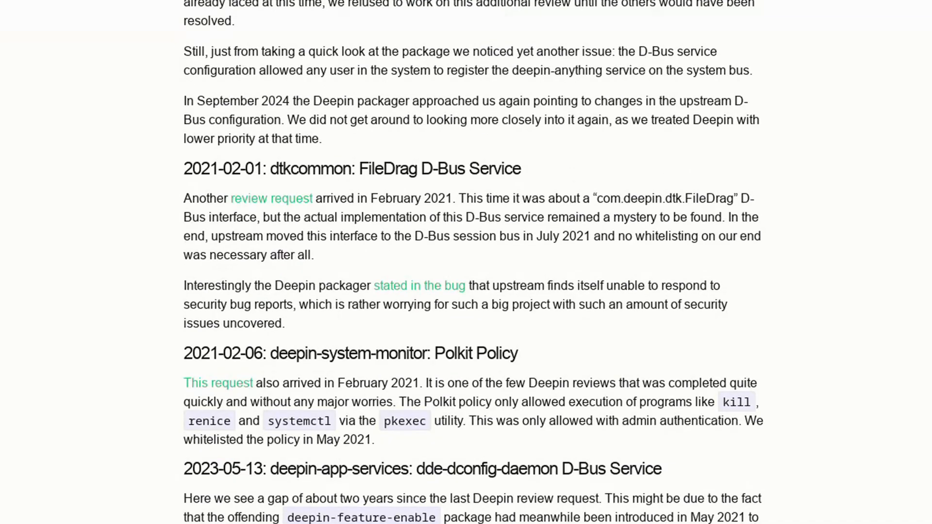
pyautogui.scroll(-3, 467, 291)
pyautogui.scroll(-2, 466, 291)
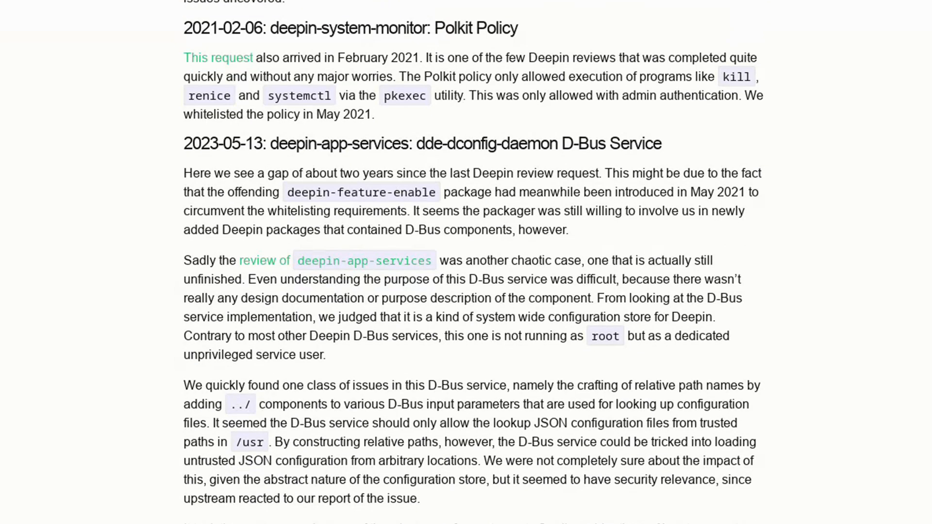
pyautogui.scroll(-2, 466, 291)
pyautogui.scroll(-2, 466, 291)
pyautogui.scroll(-2, 466, 291)
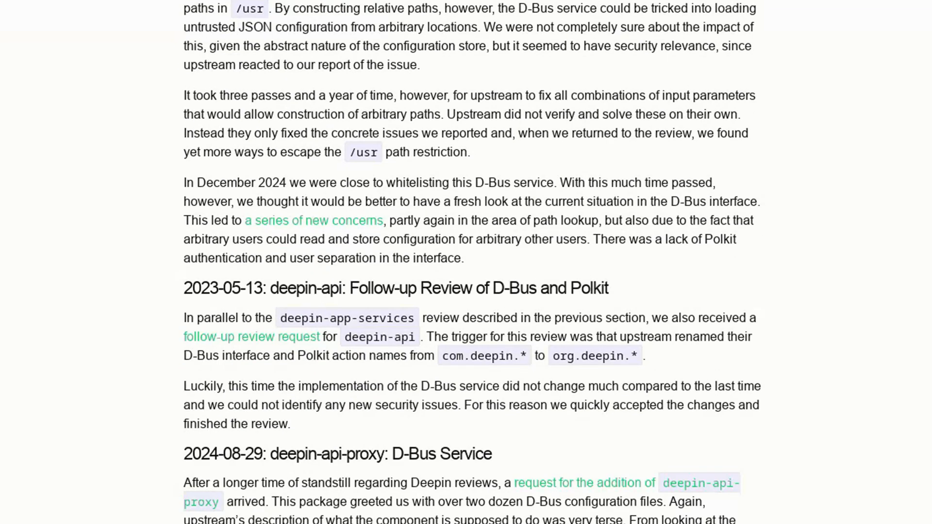
pyautogui.scroll(-3, 466, 292)
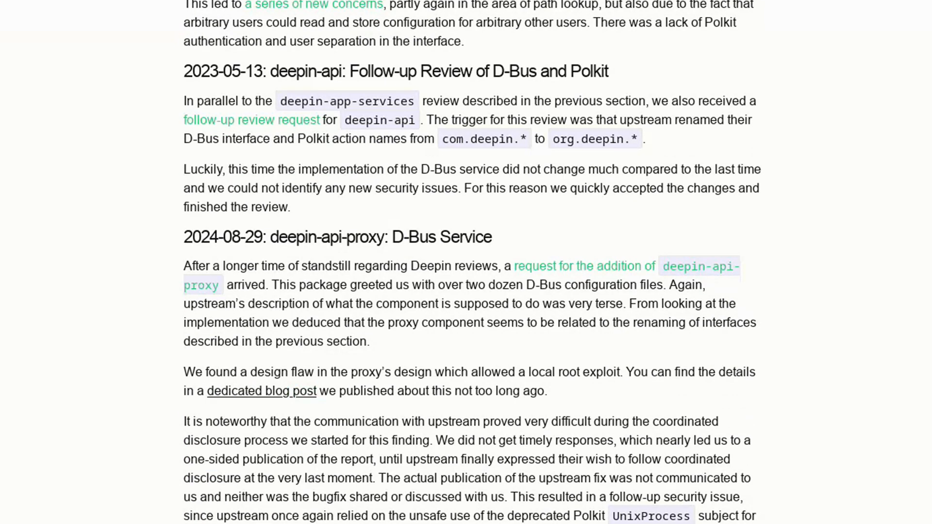
pyautogui.scroll(-3, 466, 291)
pyautogui.scroll(-1, 467, 291)
pyautogui.scroll(-3, 466, 291)
pyautogui.scroll(-2, 466, 291)
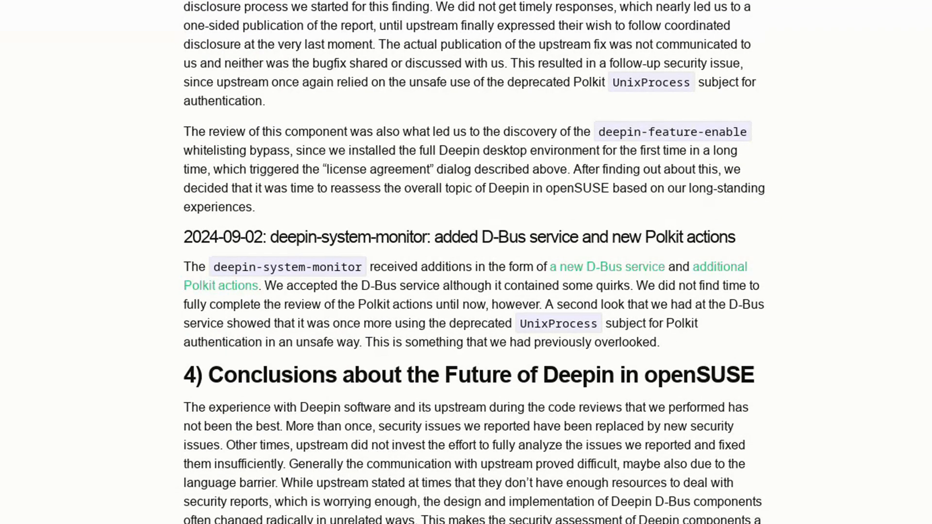
pyautogui.scroll(-2, 466, 292)
pyautogui.scroll(-2, 466, 292)
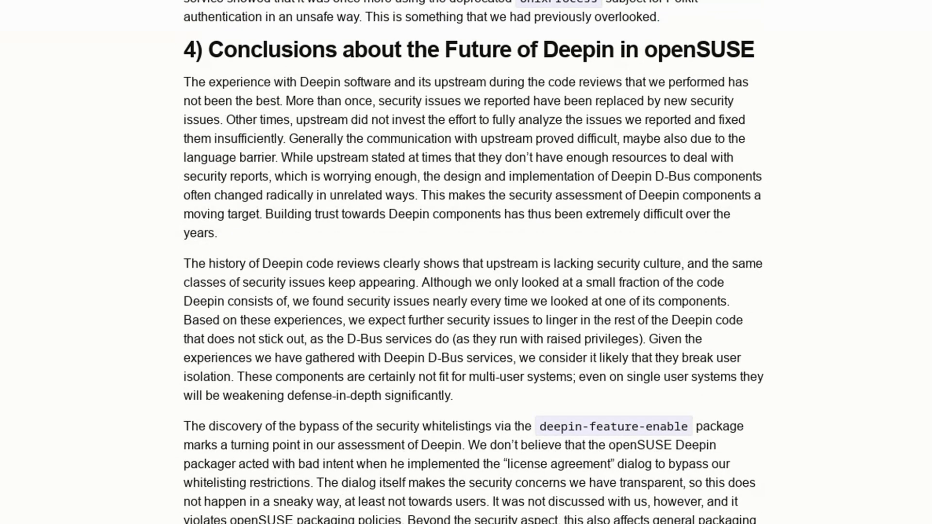
pyautogui.scroll(-3, 466, 291)
pyautogui.scroll(-3, 467, 291)
pyautogui.scroll(-3, 467, 291)
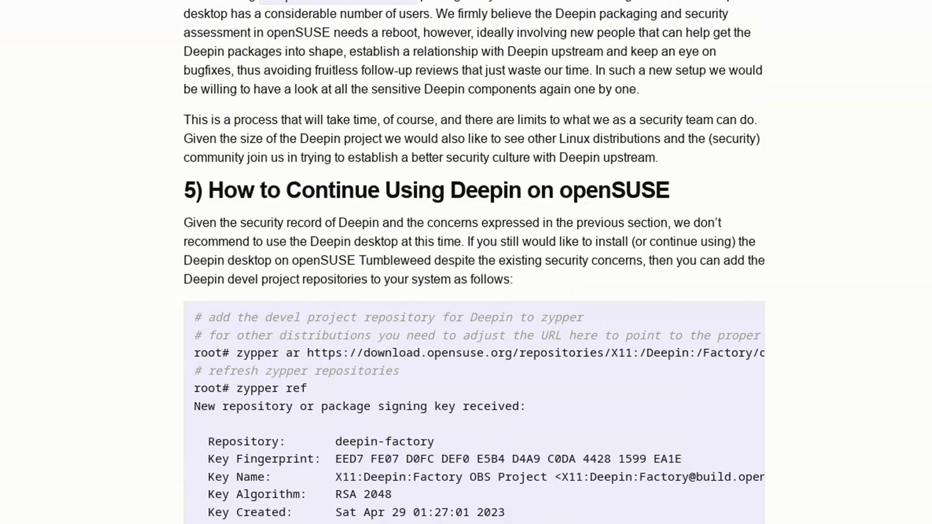
pyautogui.scroll(-2, 466, 292)
pyautogui.scroll(-5, 467, 292)
pyautogui.scroll(-4, 467, 292)
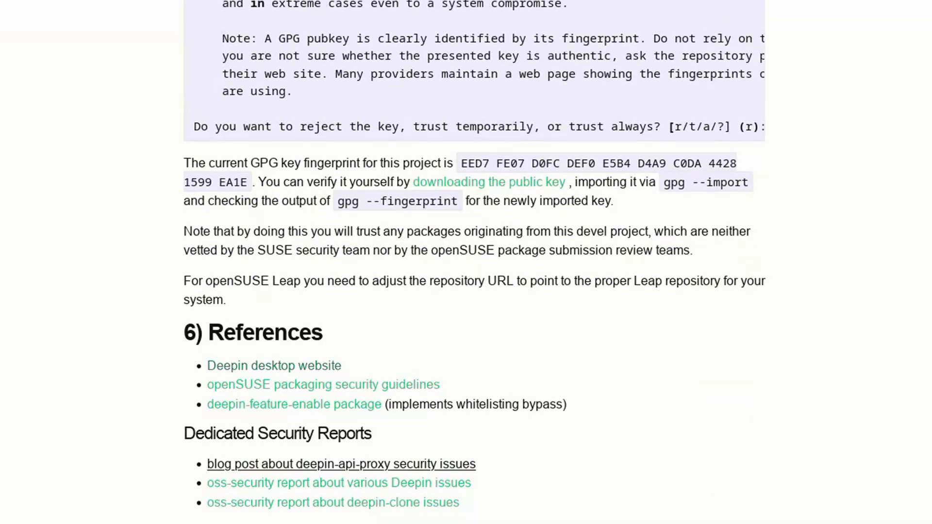
pyautogui.scroll(-1, 466, 291)
pyautogui.scroll(-1, 335, 379)
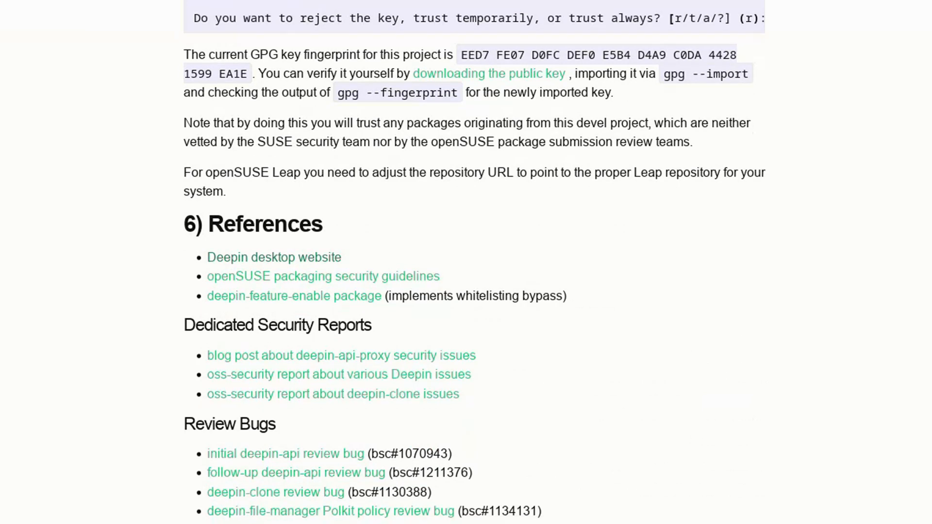
# Step: Visit the deepin-api-proxy post and the oss-security report, returning to the References section after each
pyautogui.click(341, 355)
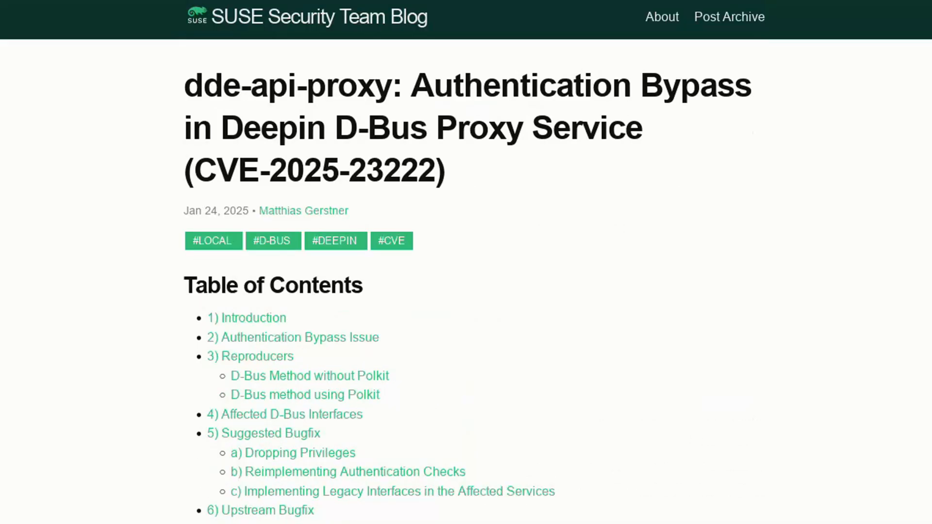
pyautogui.scroll(-3, 467, 291)
pyautogui.scroll(-2, 466, 292)
pyautogui.scroll(-3, 467, 291)
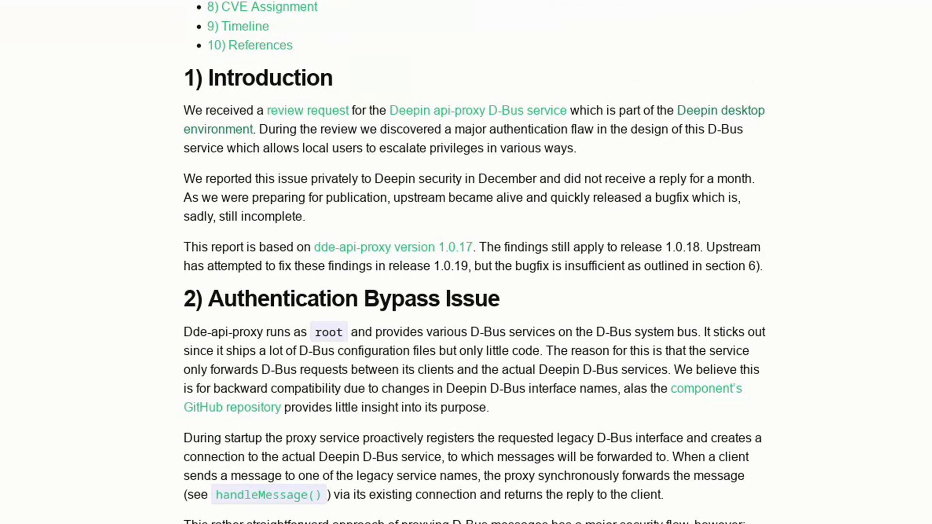
pyautogui.scroll(-2, 466, 292)
pyautogui.scroll(-2, 466, 291)
pyautogui.scroll(8, 467, 292)
pyautogui.scroll(4, 466, 291)
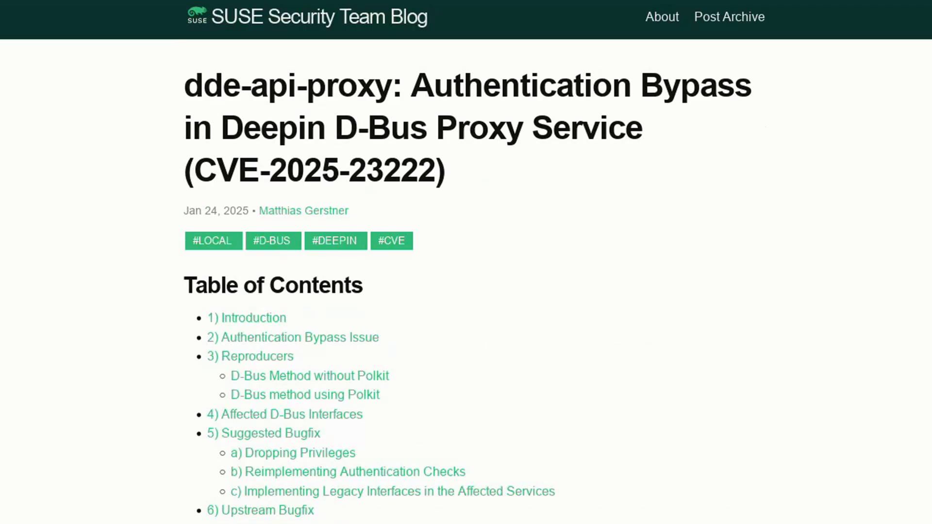
pyautogui.hotkey('alt', 'Left')
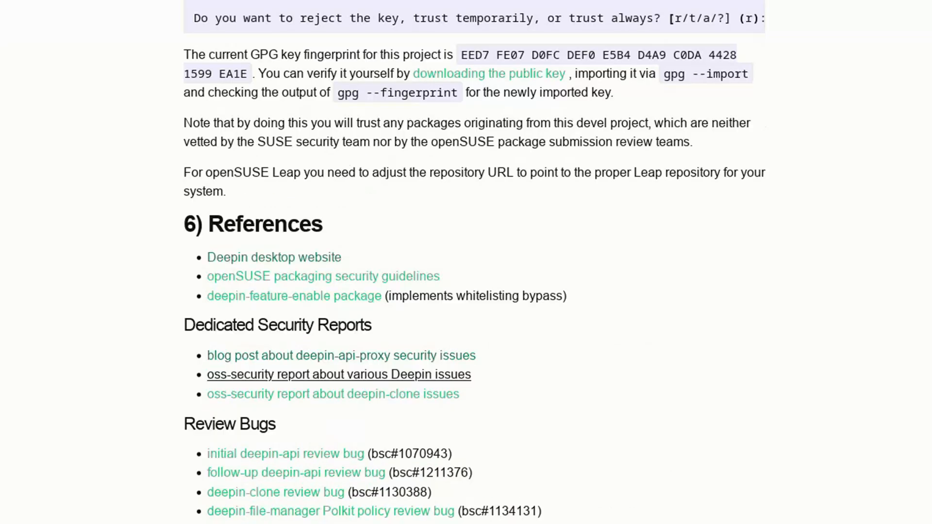
pyautogui.click(338, 375)
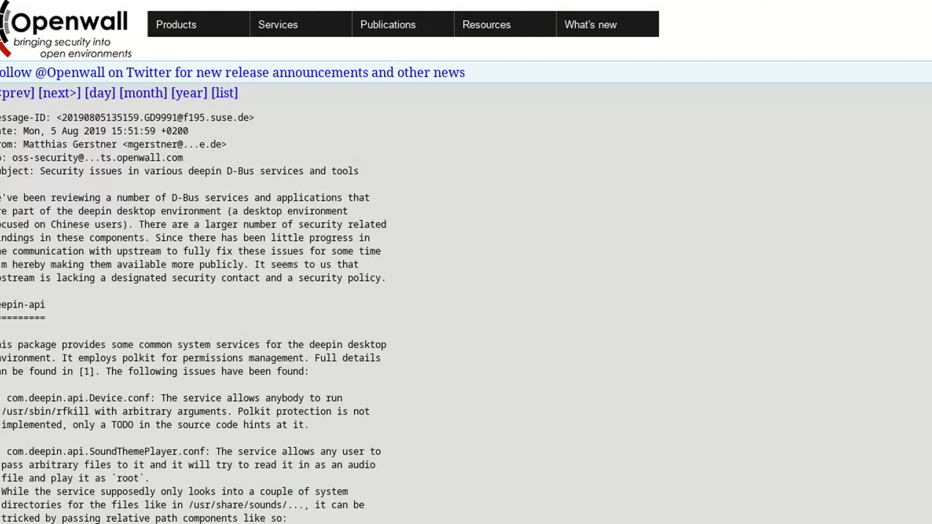
pyautogui.scroll(-5, 291, 291)
pyautogui.scroll(-3, 291, 292)
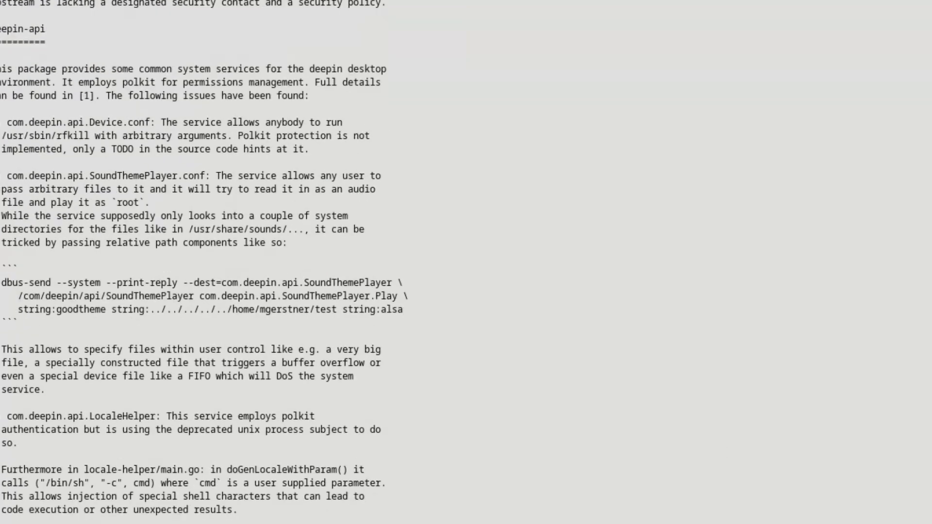
pyautogui.scroll(8, 291, 292)
pyautogui.hotkey('alt', 'Left')
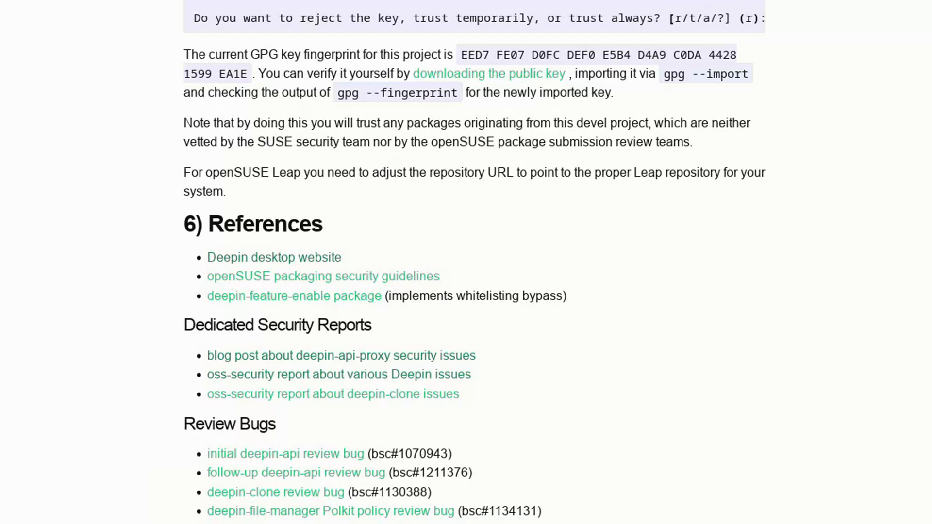